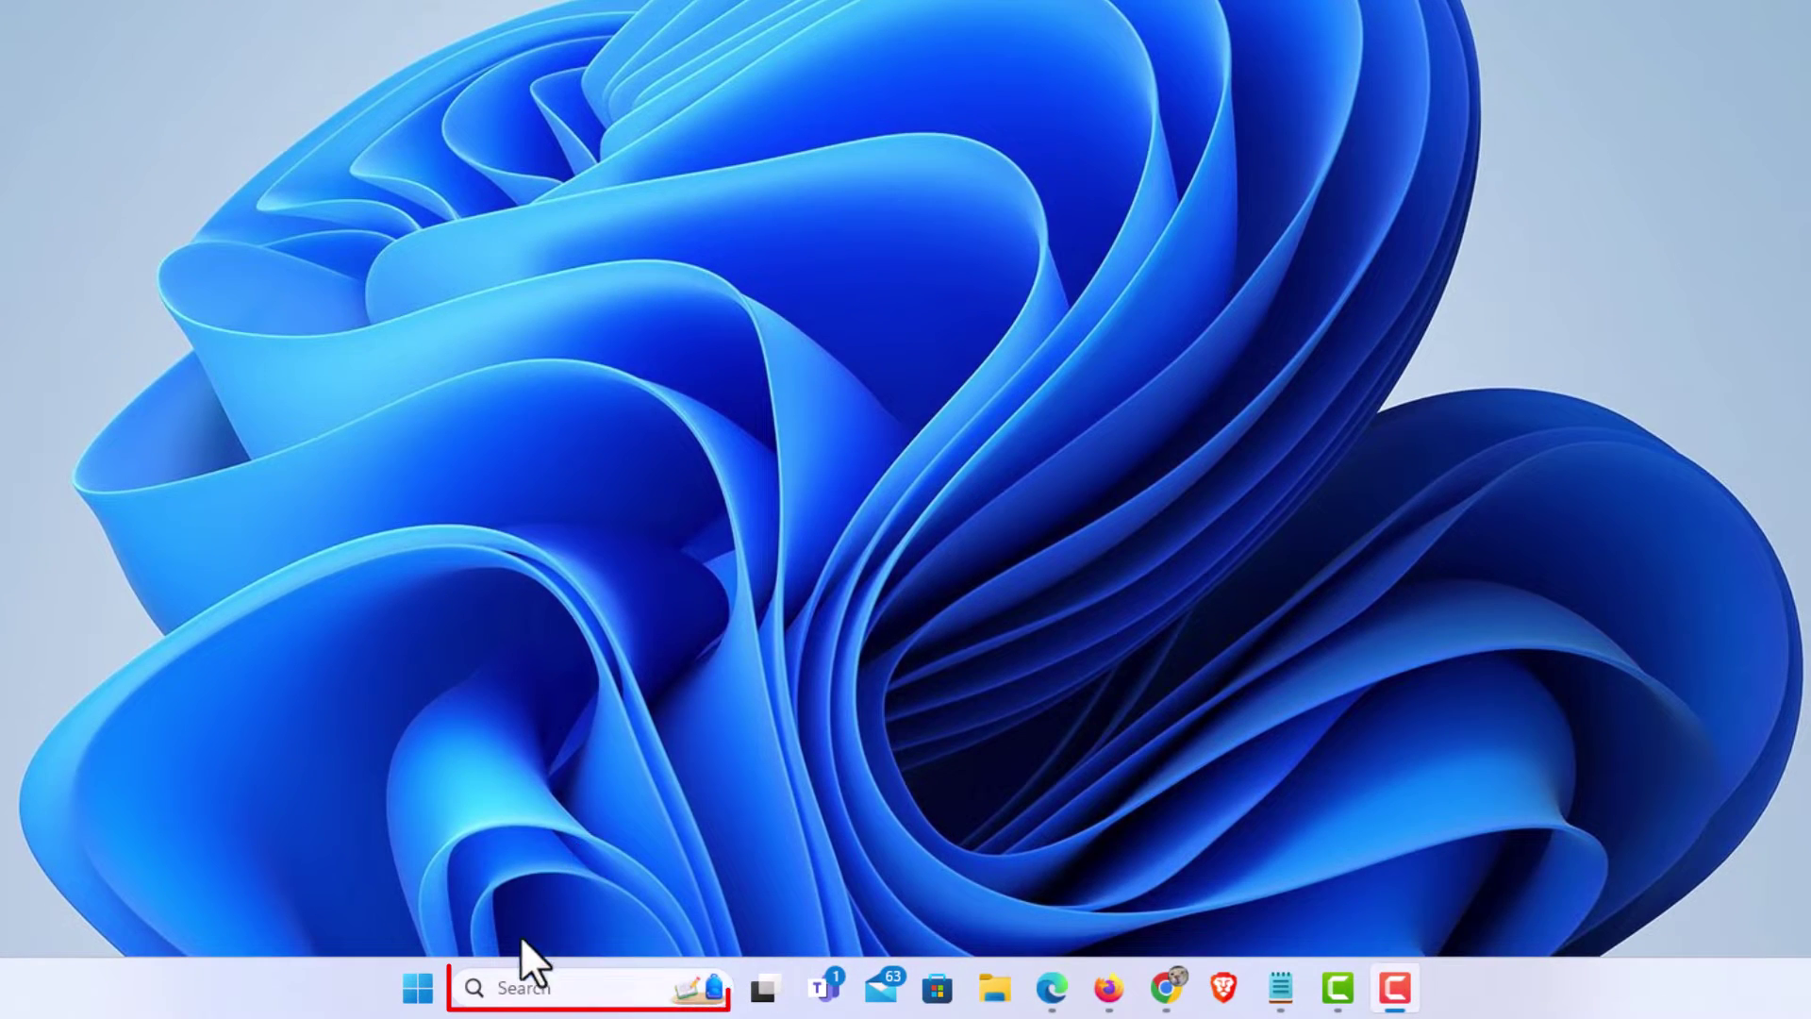
Step: Search Windows for cmd and launch Command Prompt as administrator
left_click(510, 977)
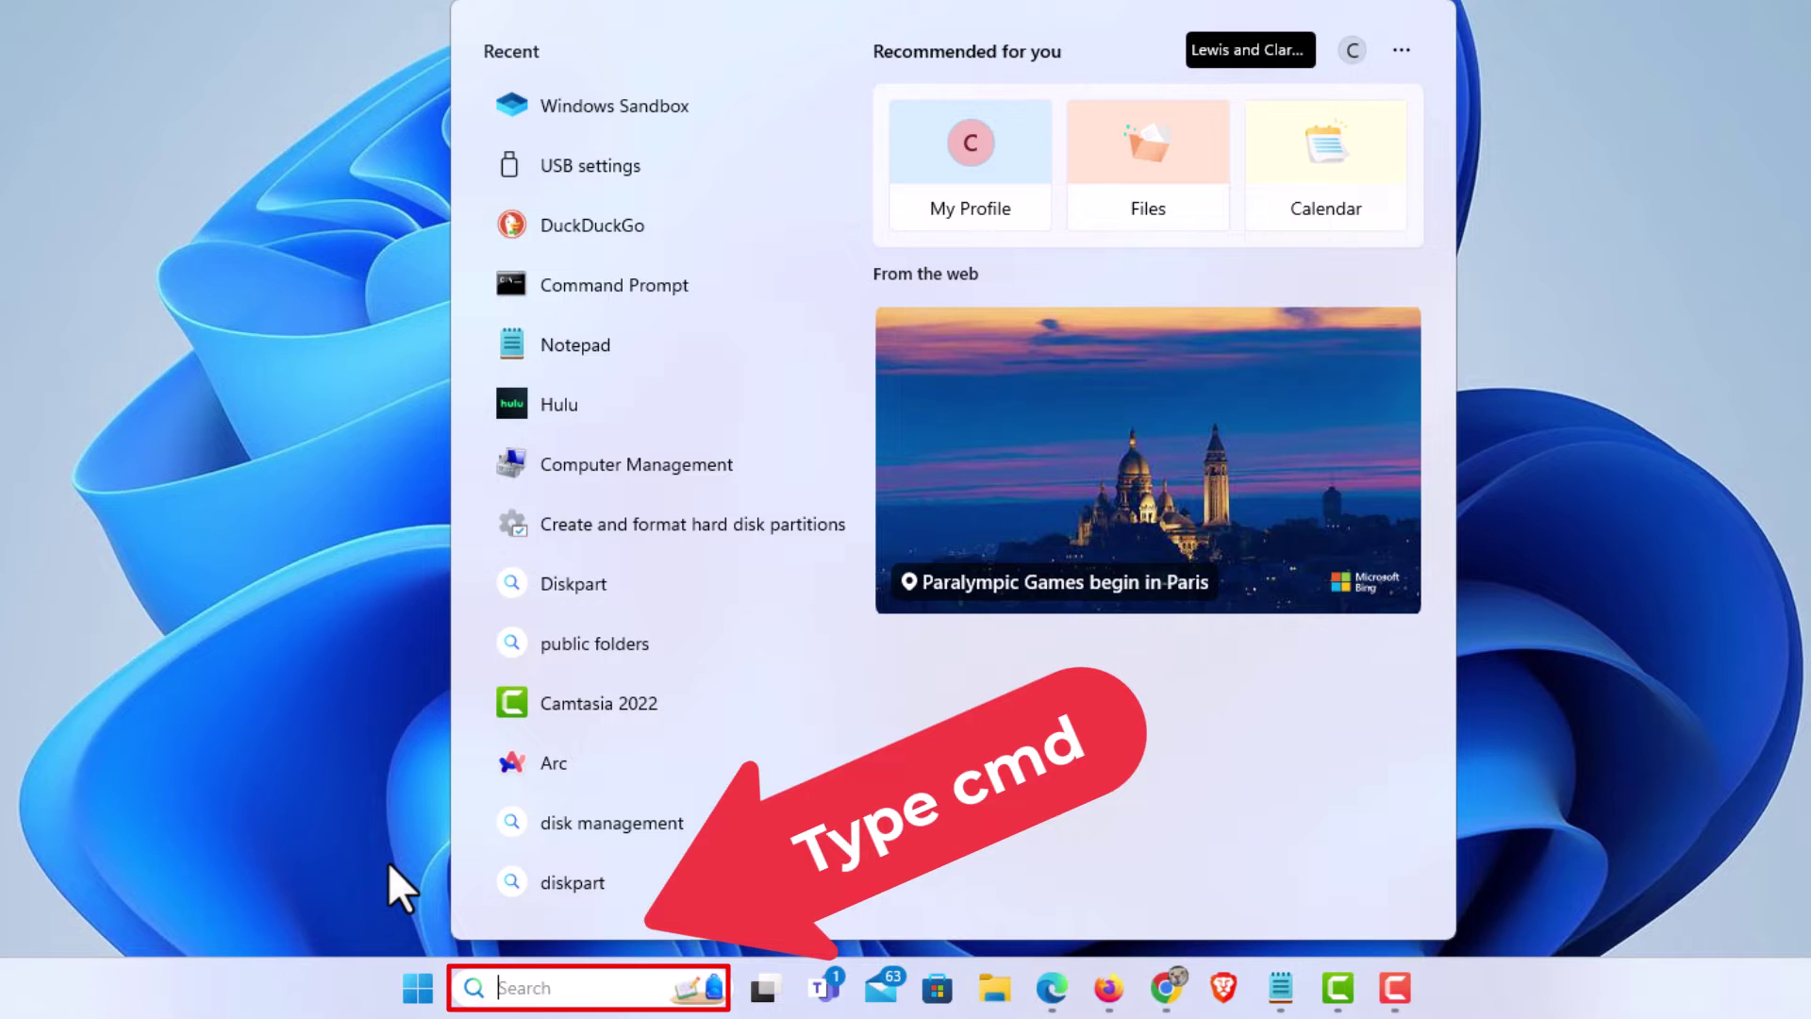
type("c")
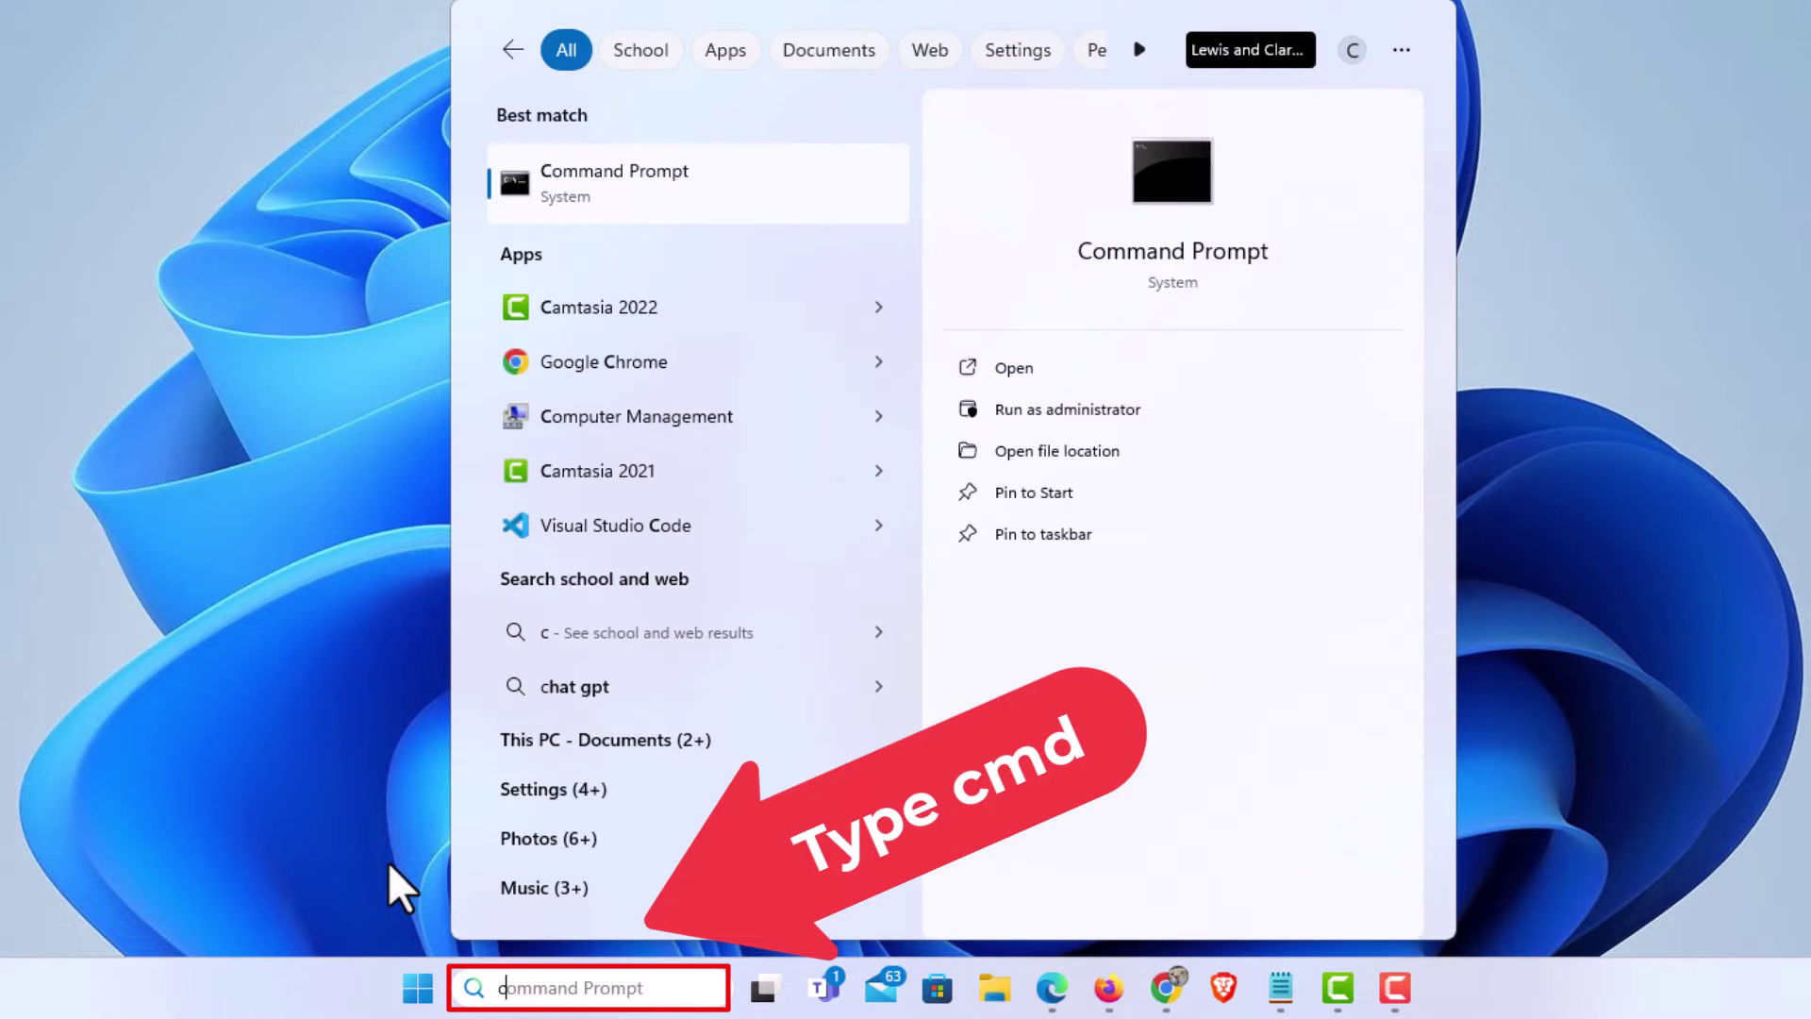
type("md")
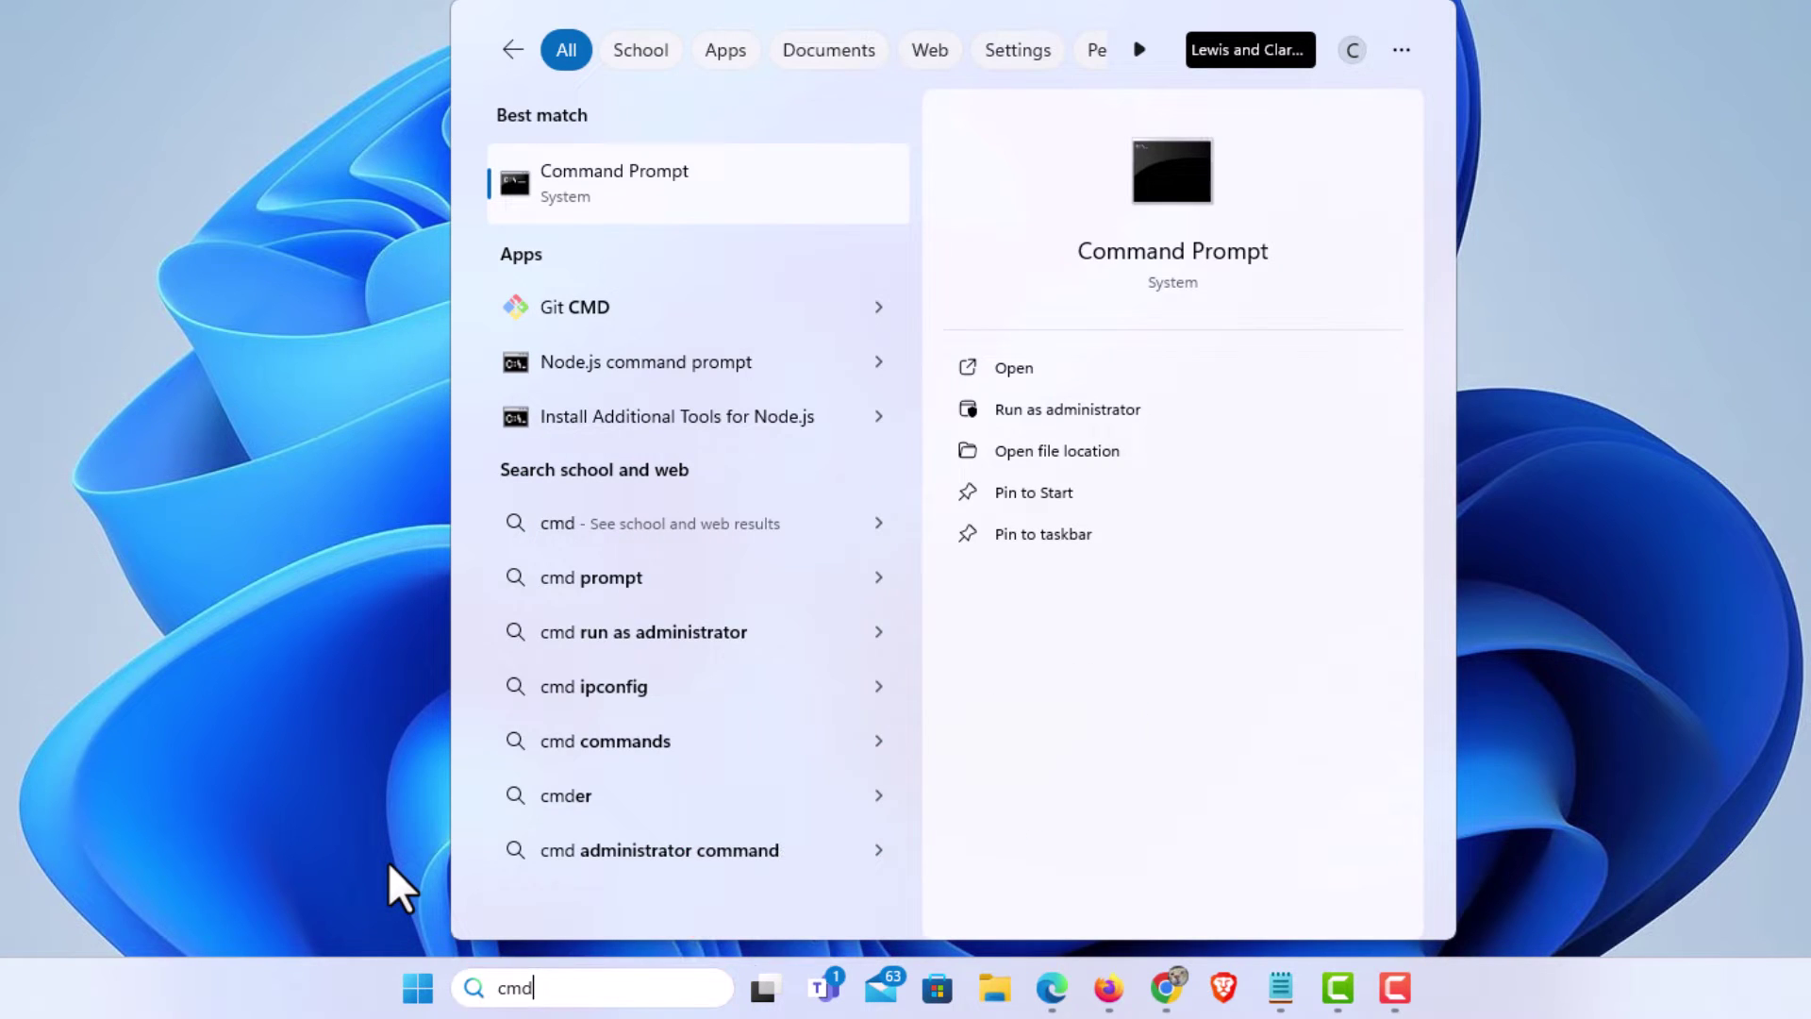
right_click(722, 178)
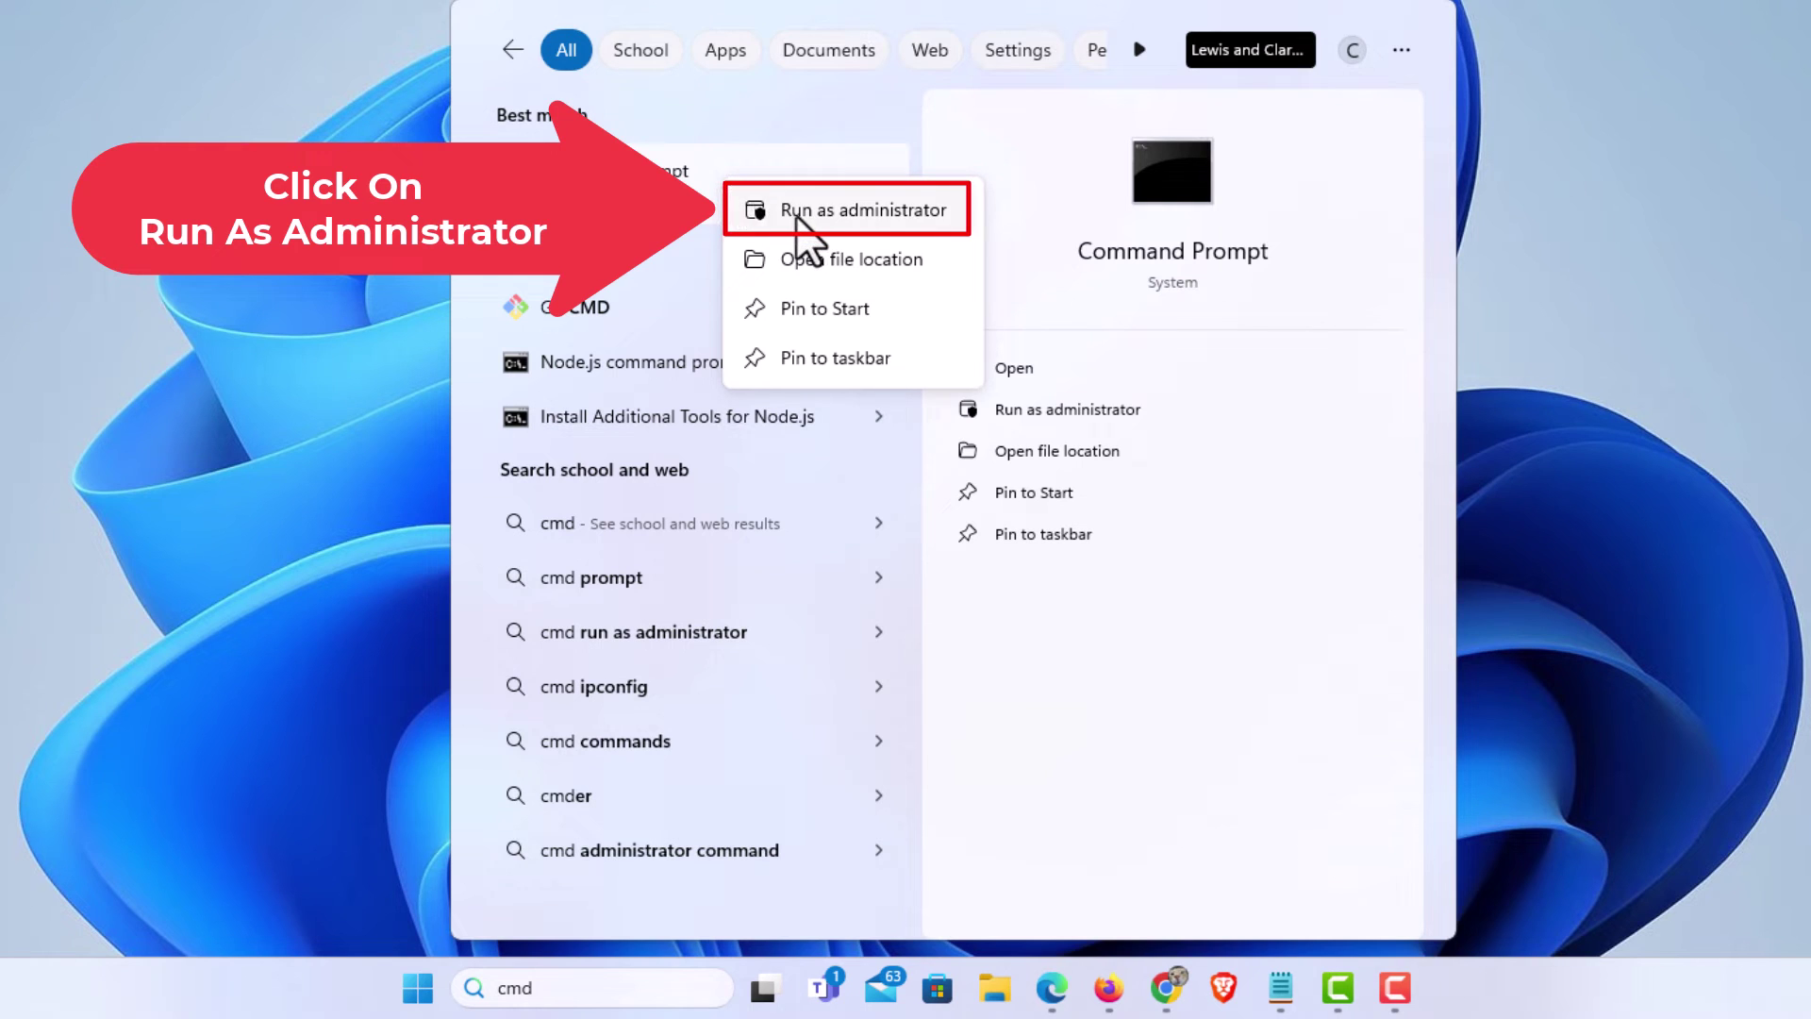
left_click(796, 213)
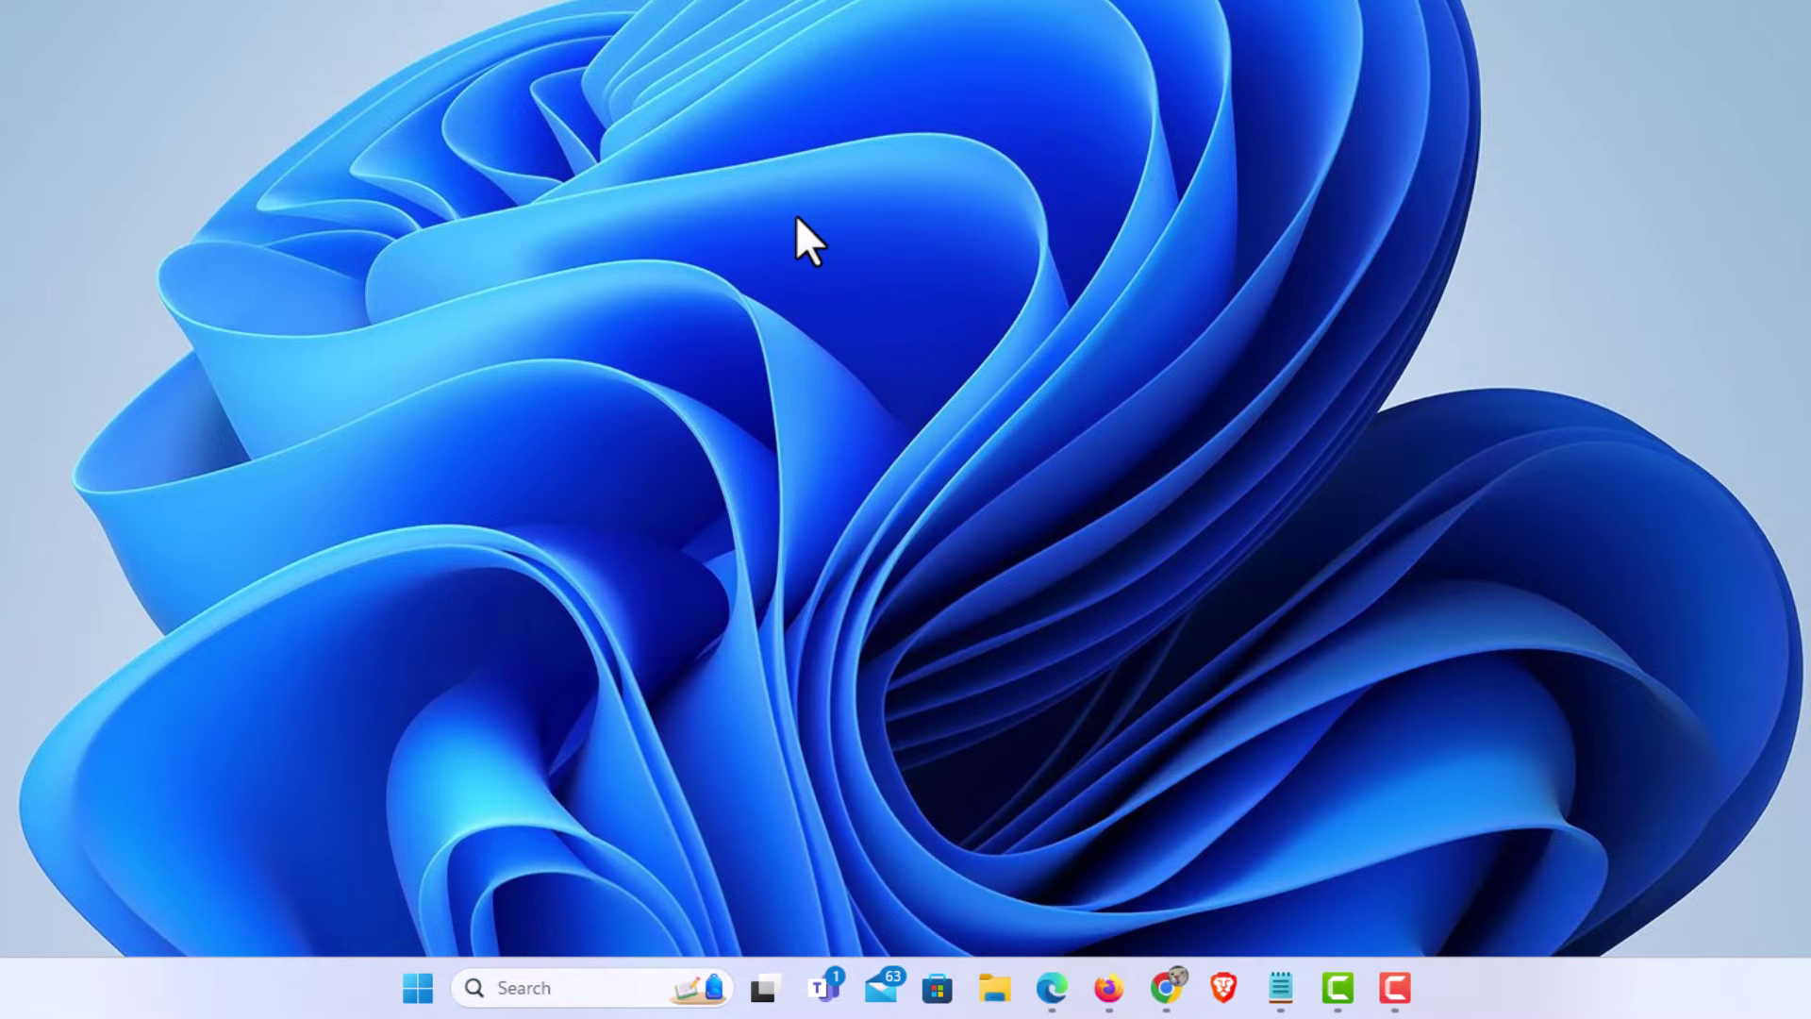
Step: Move the administrator console to the screen centre and enlarge it
left_click_drag(184, 22, 1143, 540)
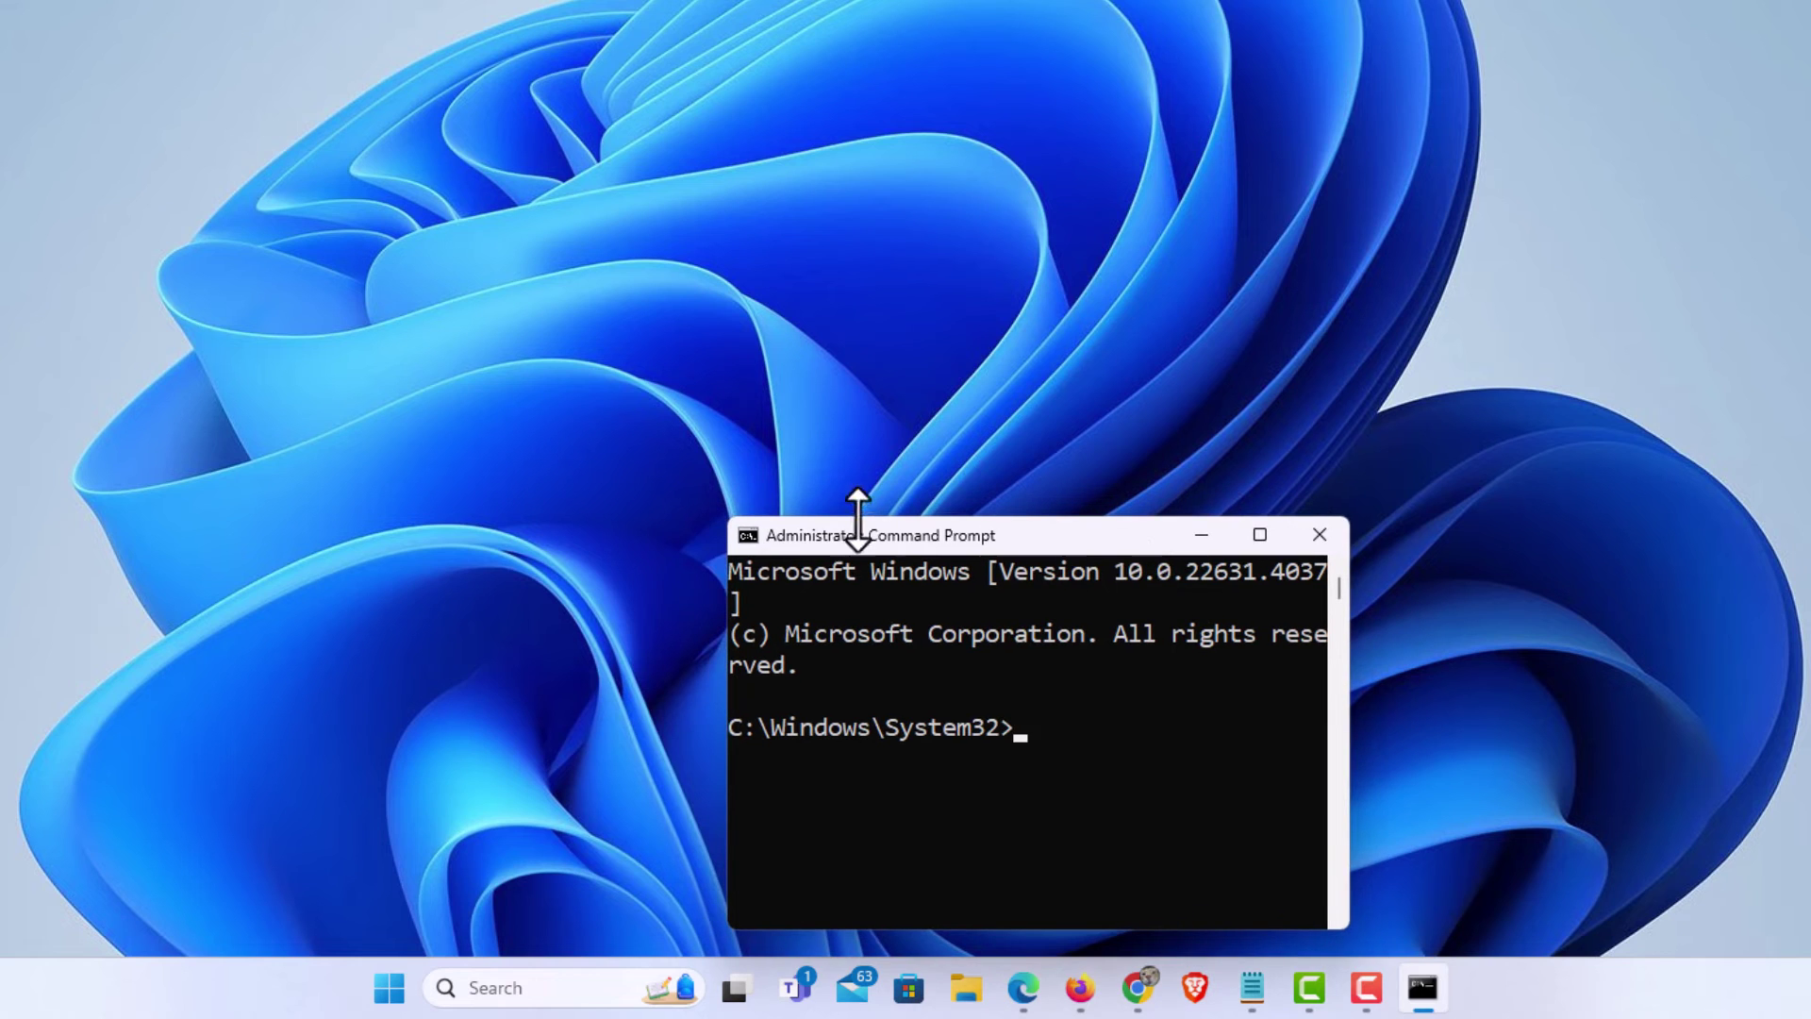
mouse_move(722, 519)
left_mouse_down()
mouse_move(574, 494)
mouse_move(280, 372)
left_mouse_up()
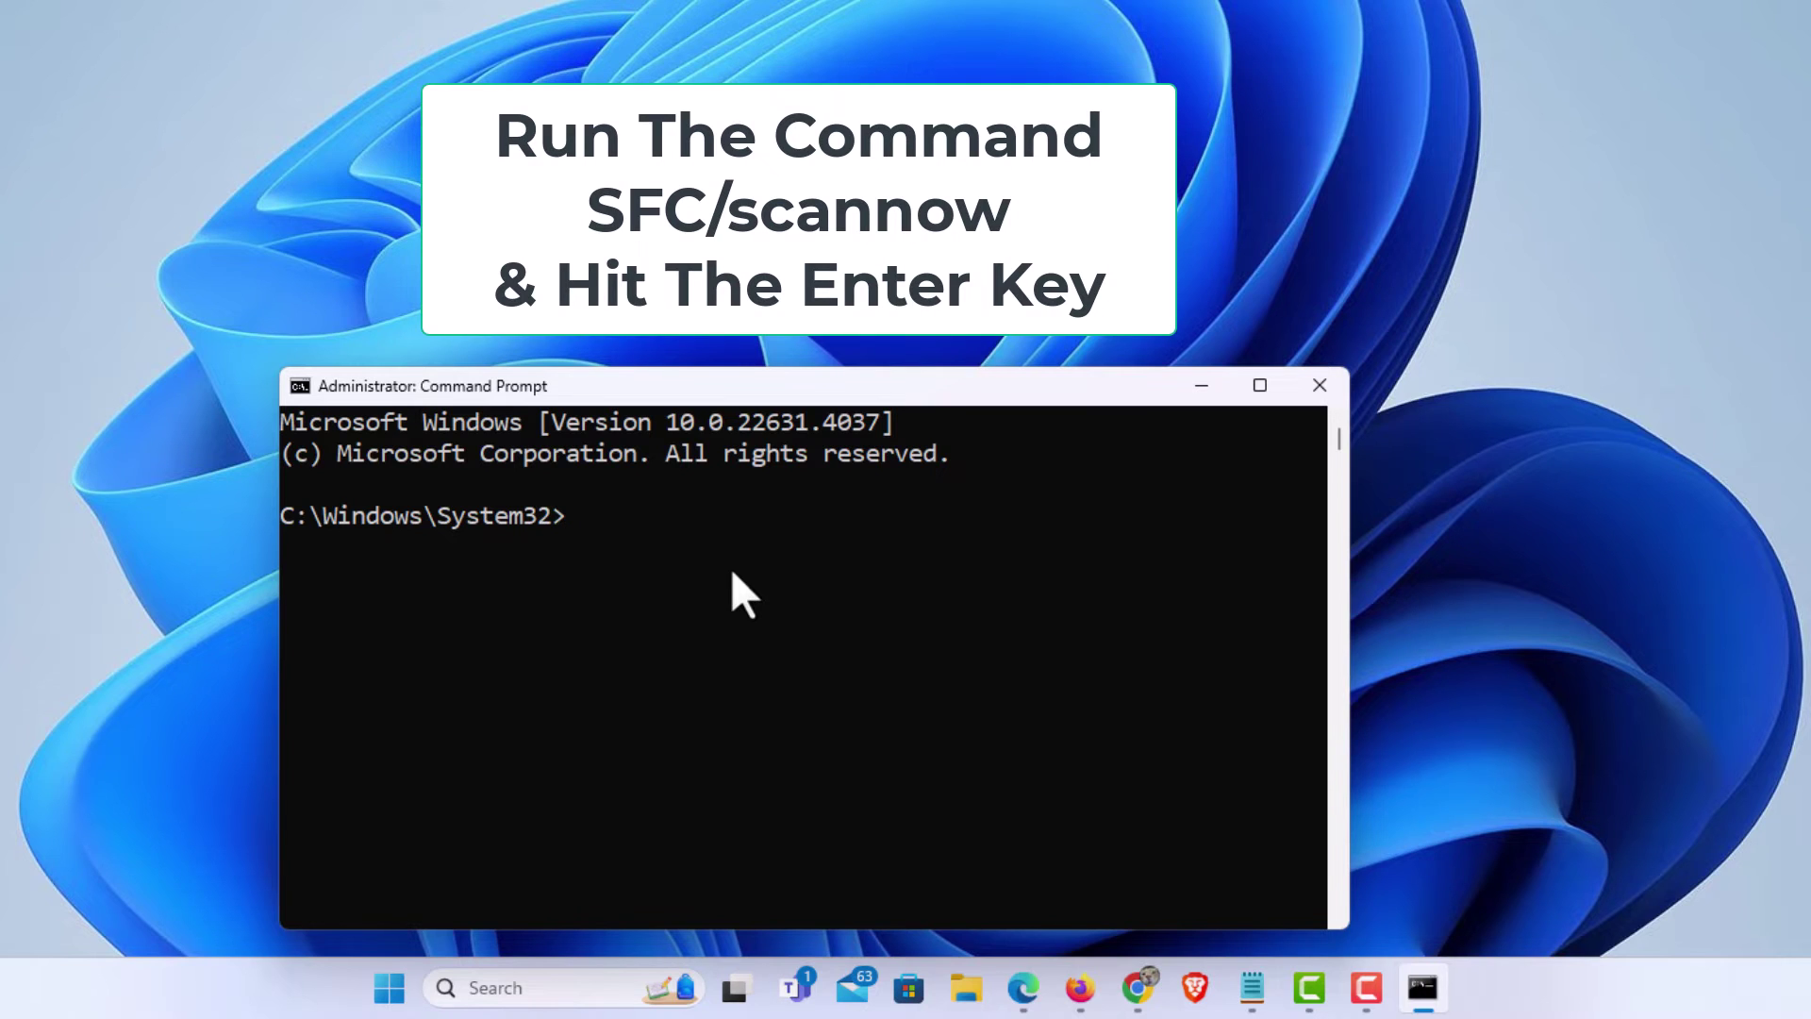
type("SFC/scannow")
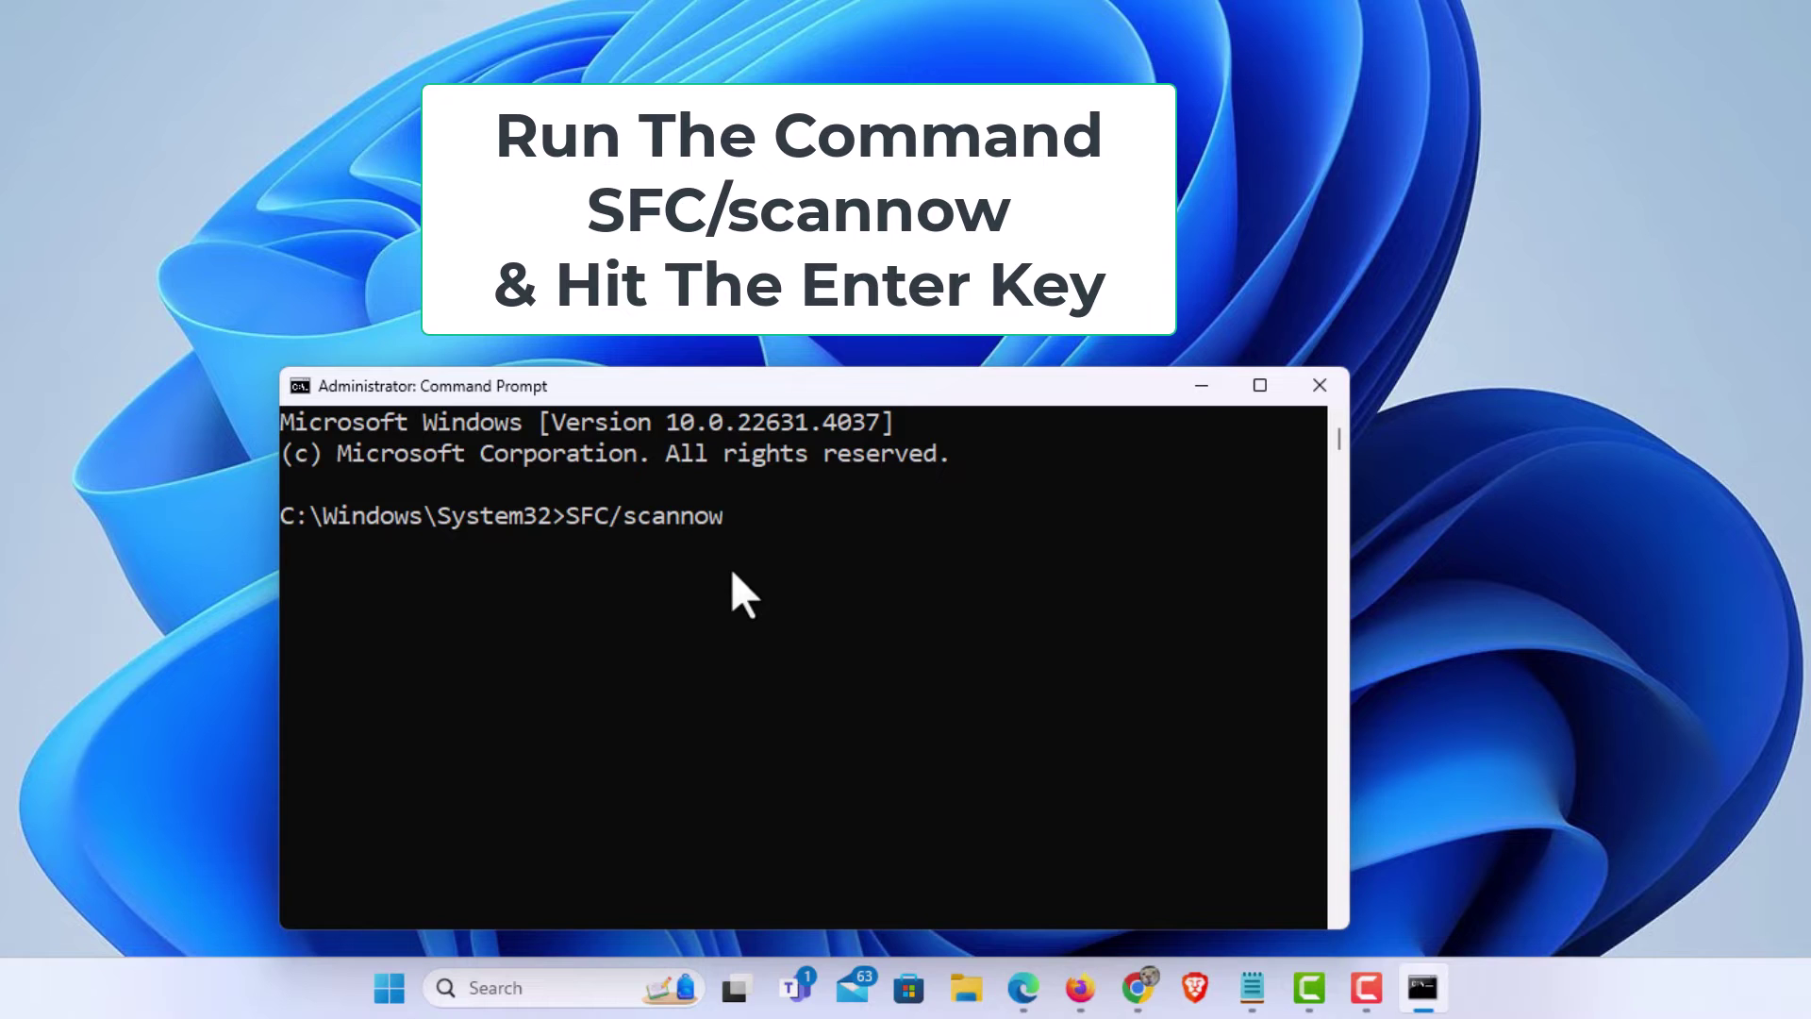
Step: Run SFC /scannow and let verification reach 100% with no integrity violations
key("Return")
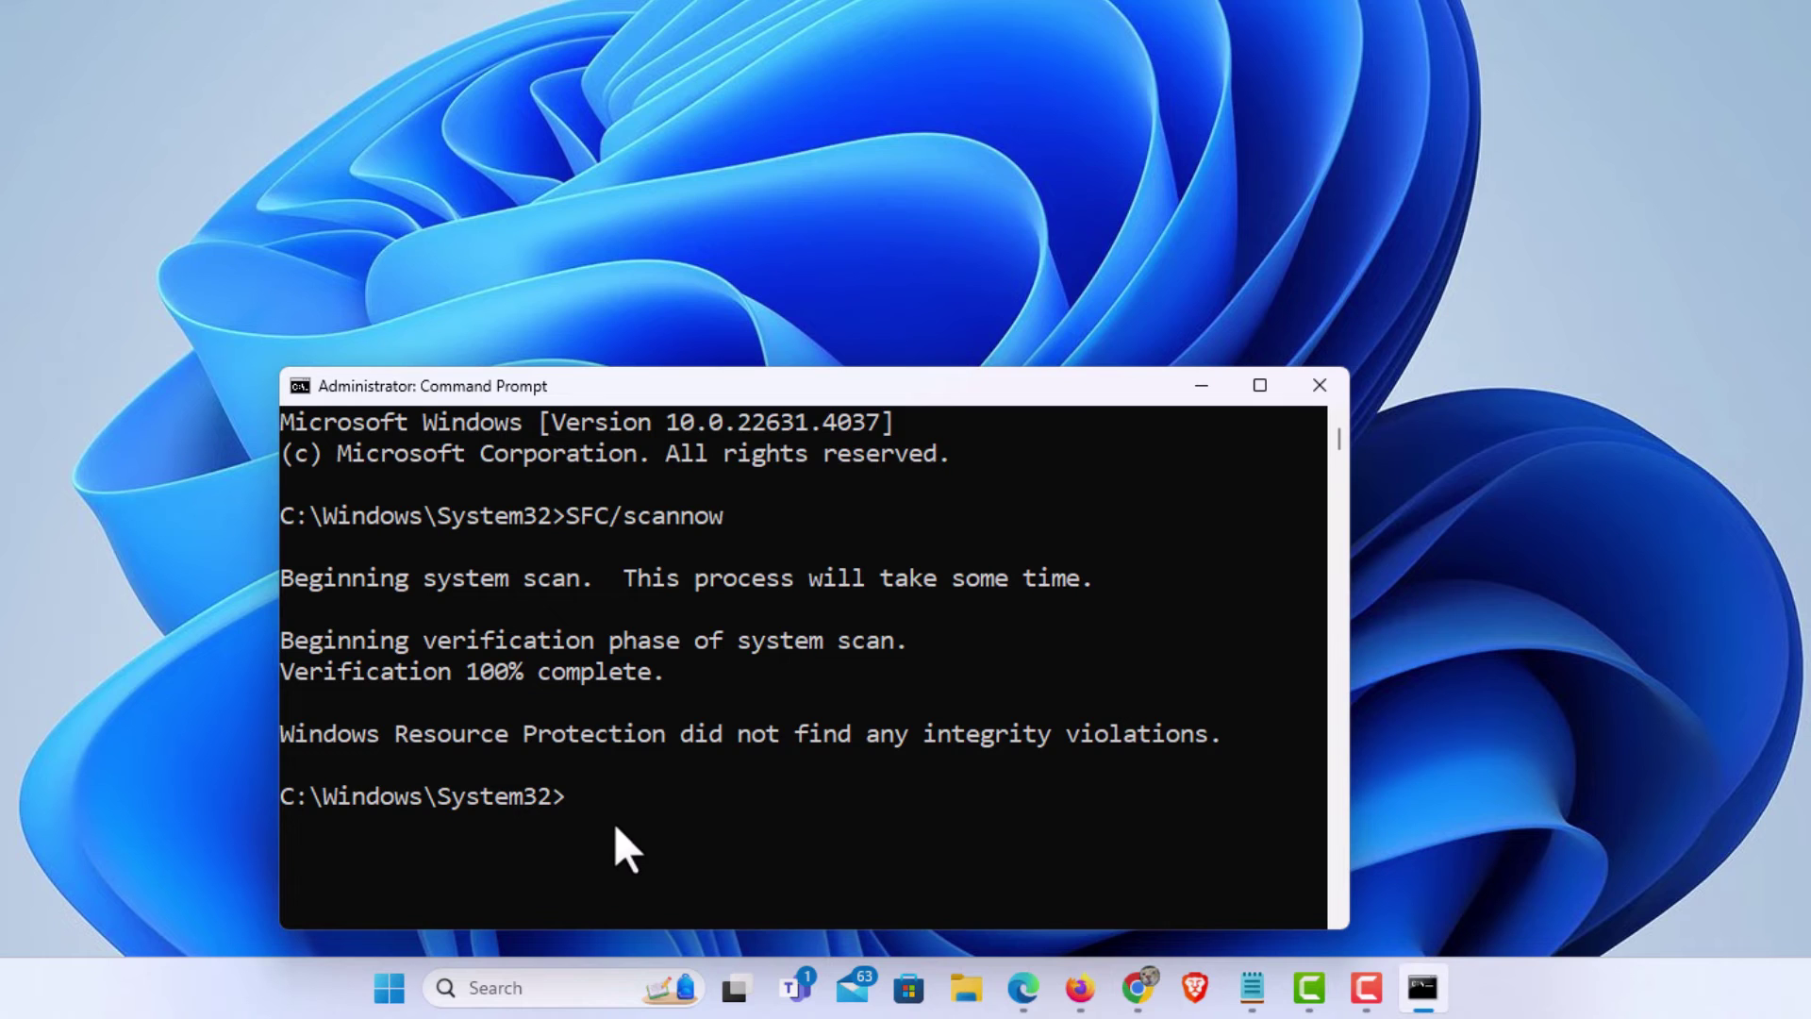
type("DISM /Online /Cleanup-Image /RestoreHealth")
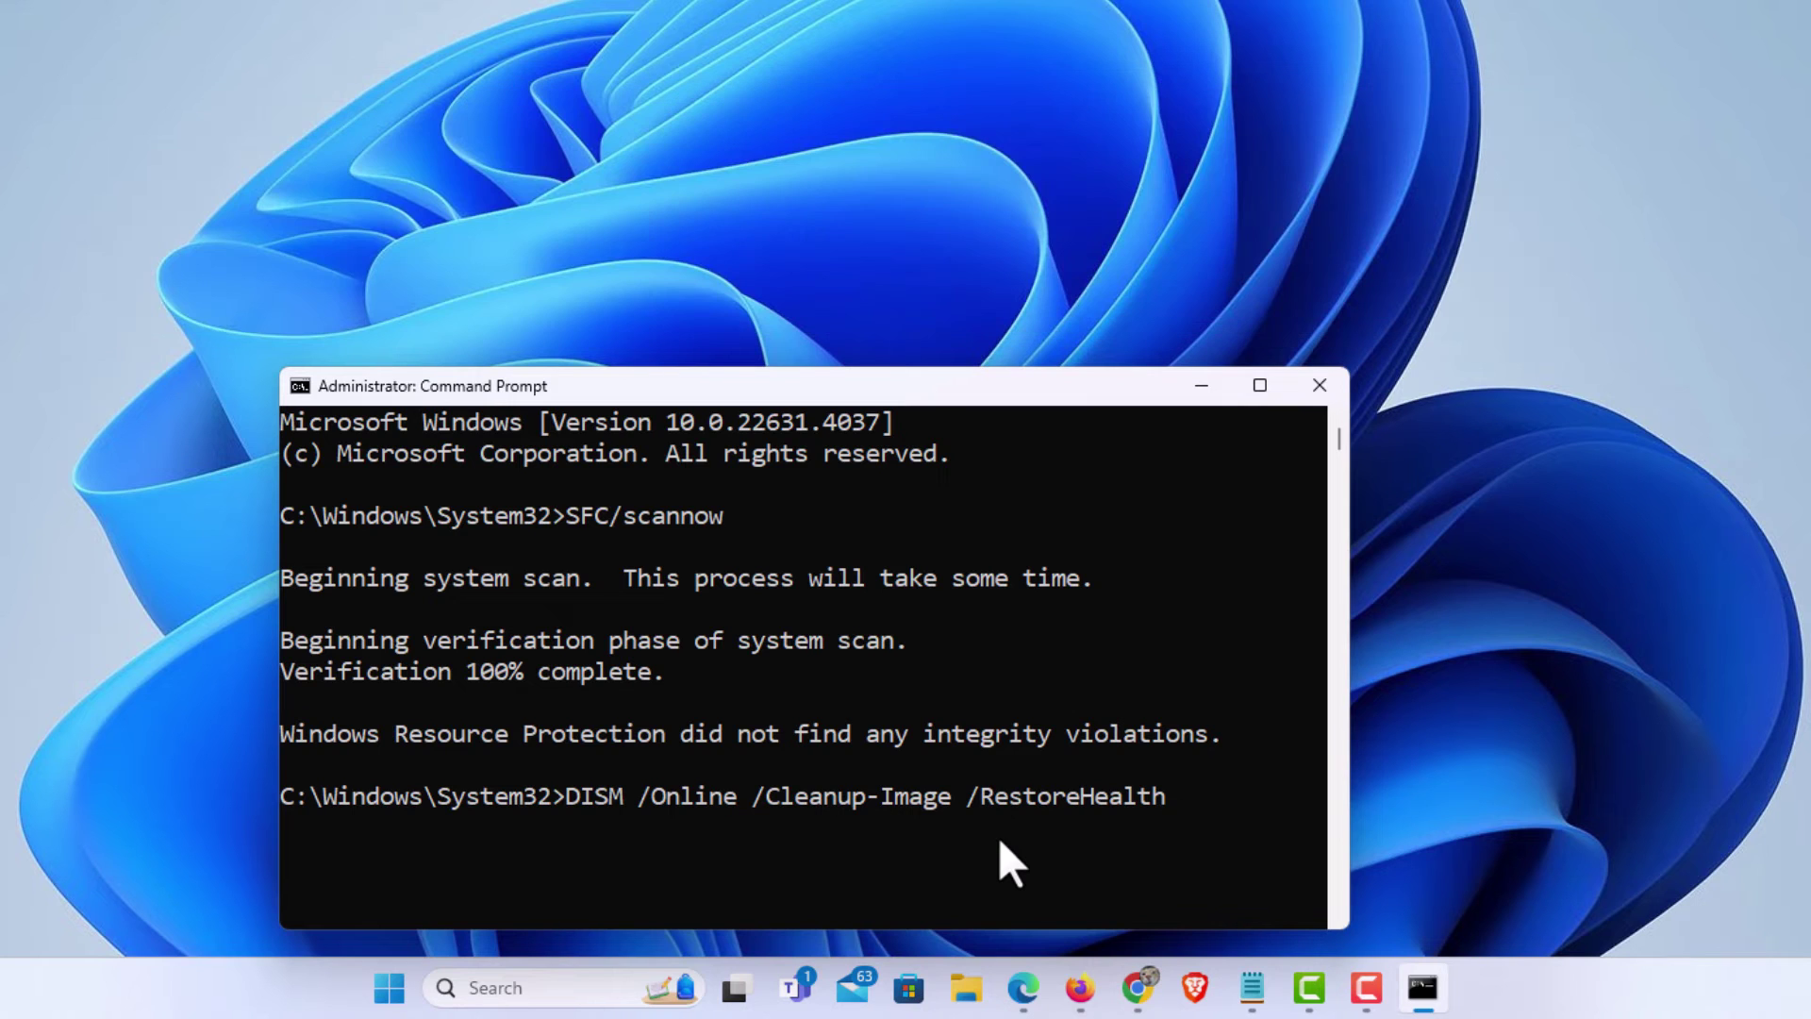
Step: Run DISM /Online /Cleanup-Image /RestoreHealth to 100%, completing successfully
key("Return")
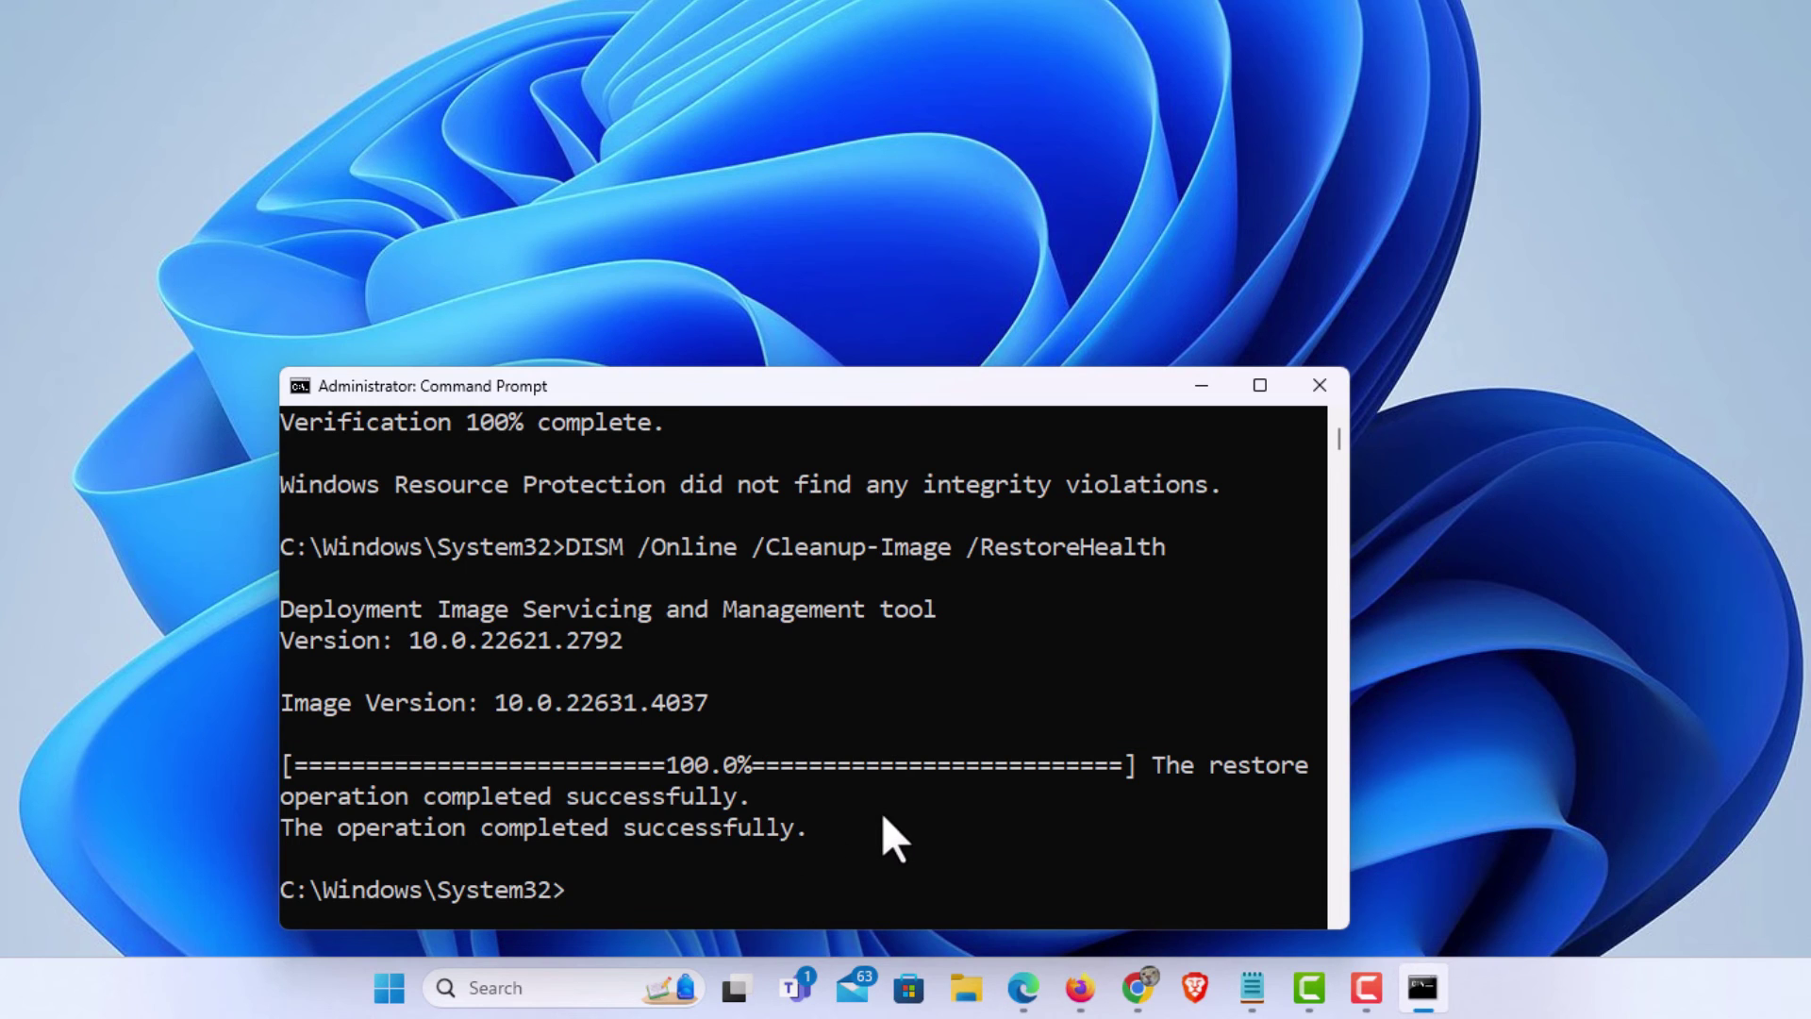
type("SFC/scannow")
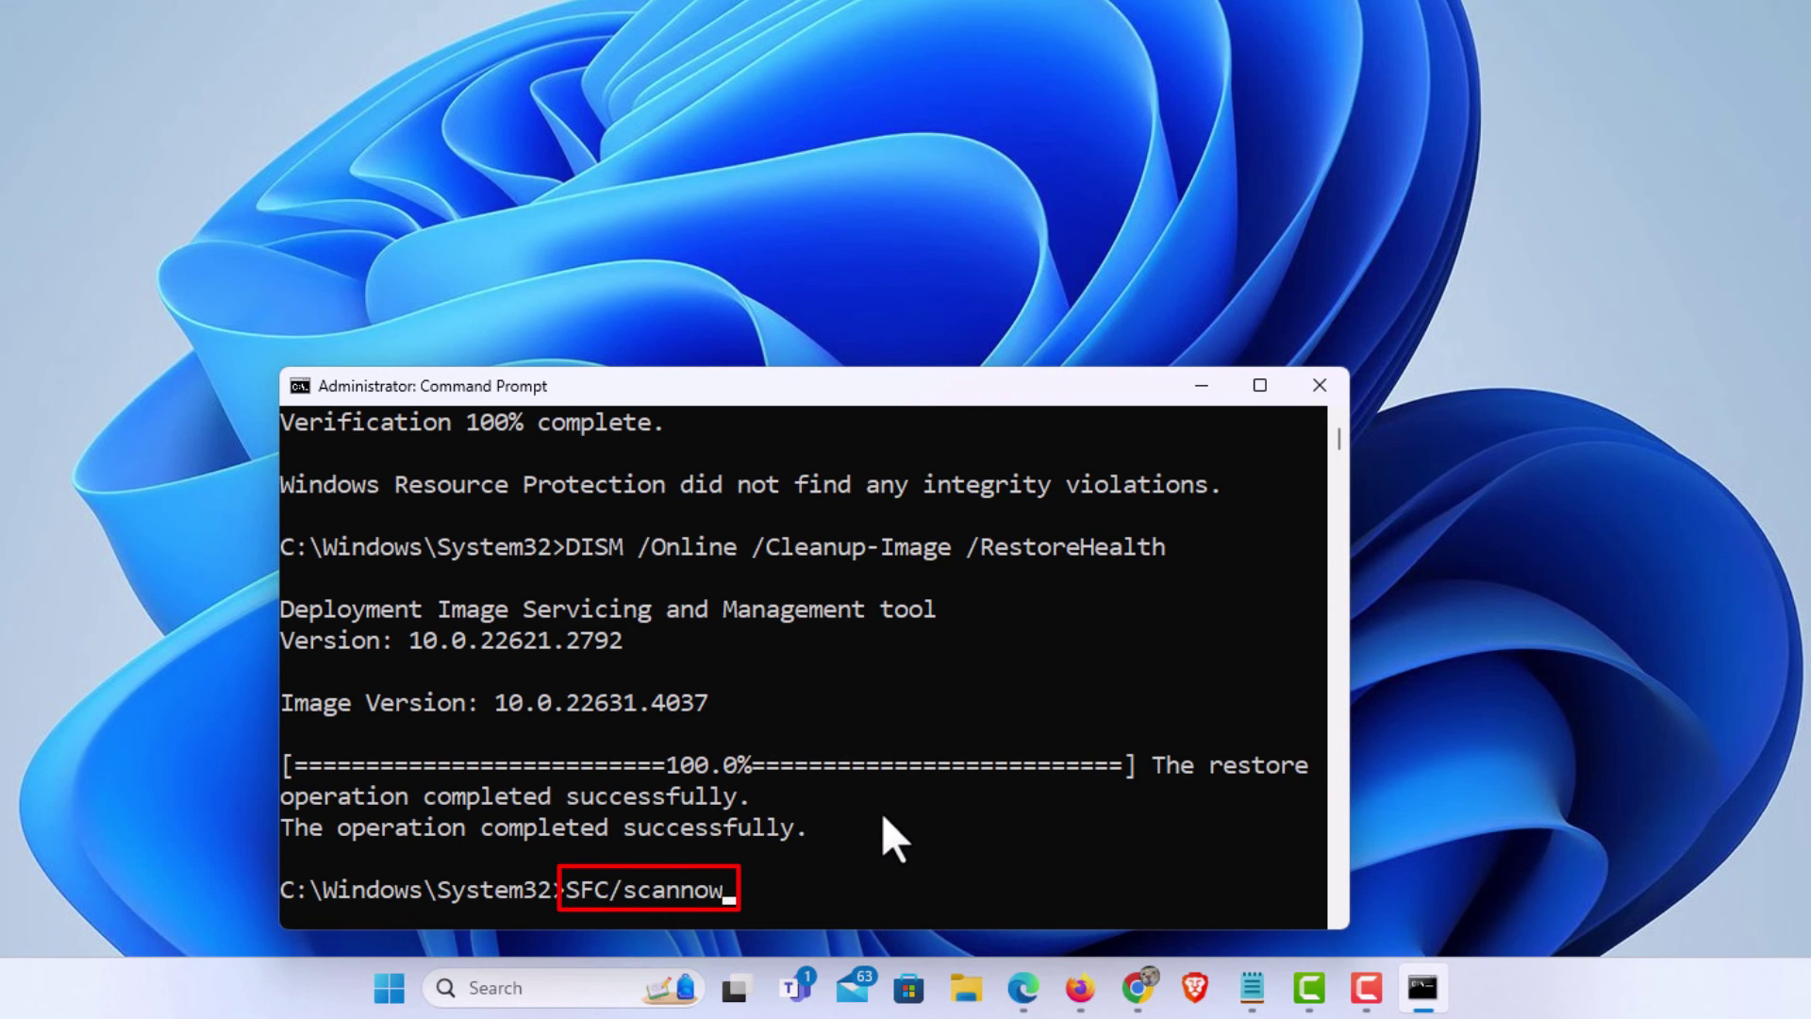
Step: Rerun SFC /scannow so a second system scan begins
key("Return")
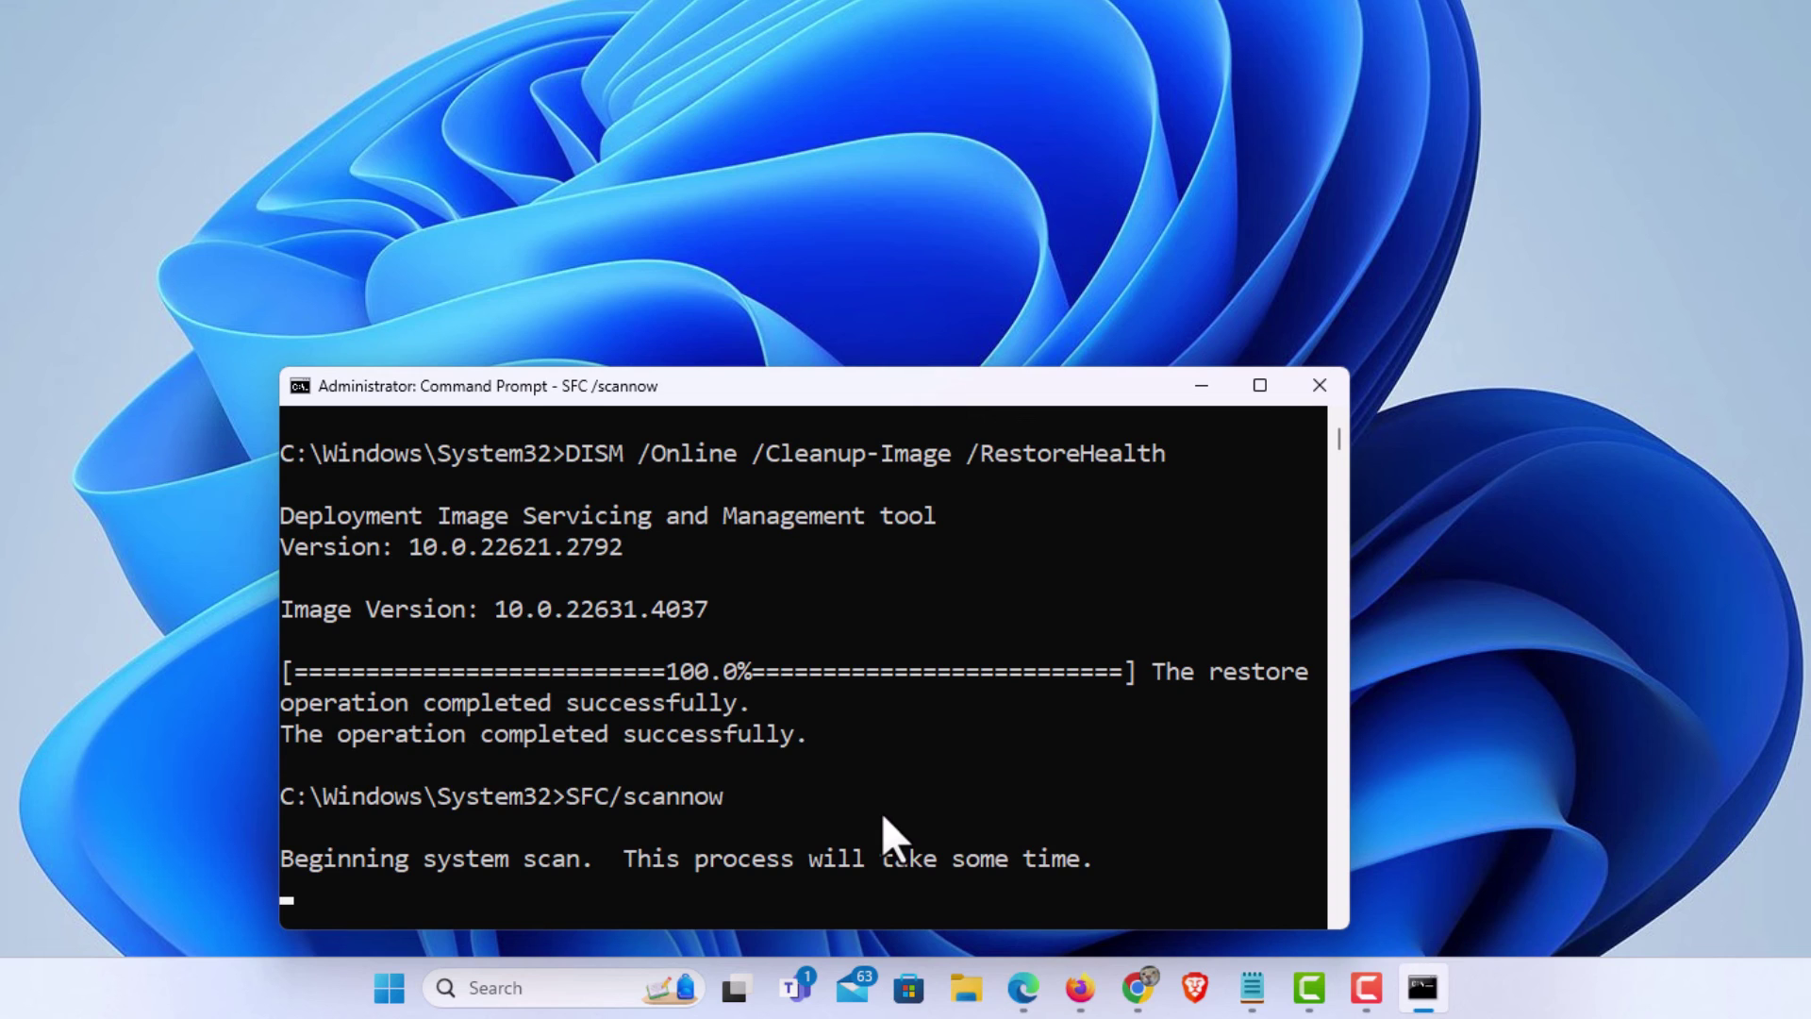